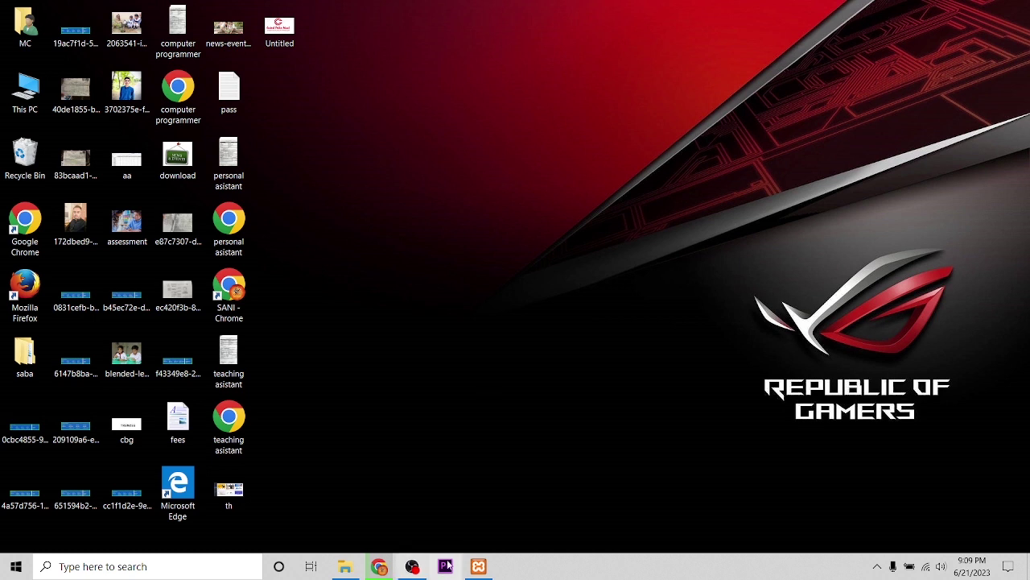
# Confirm the local web servers are running, then return to the browser
pyautogui.click(478, 566)
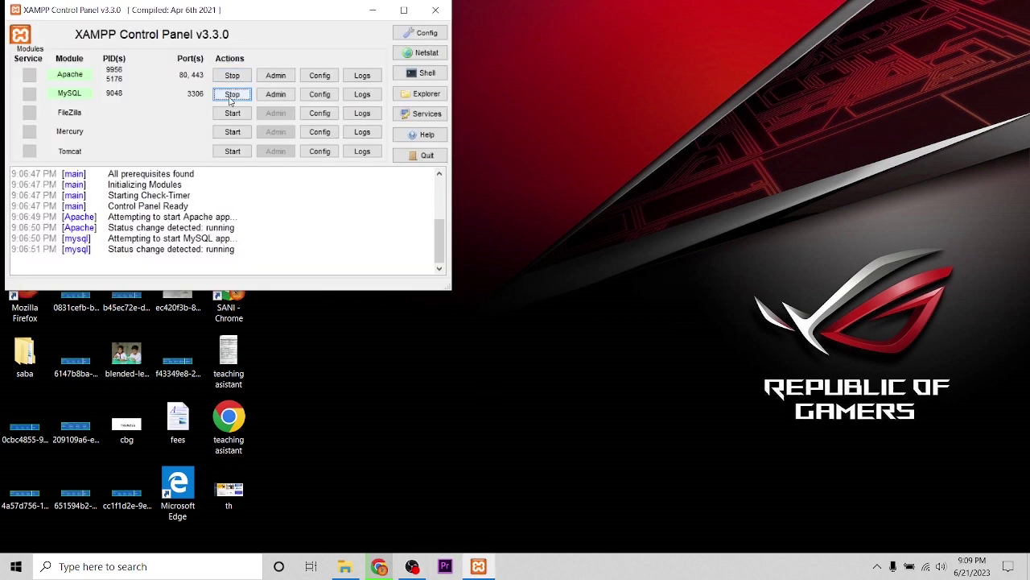
pyautogui.click(374, 9)
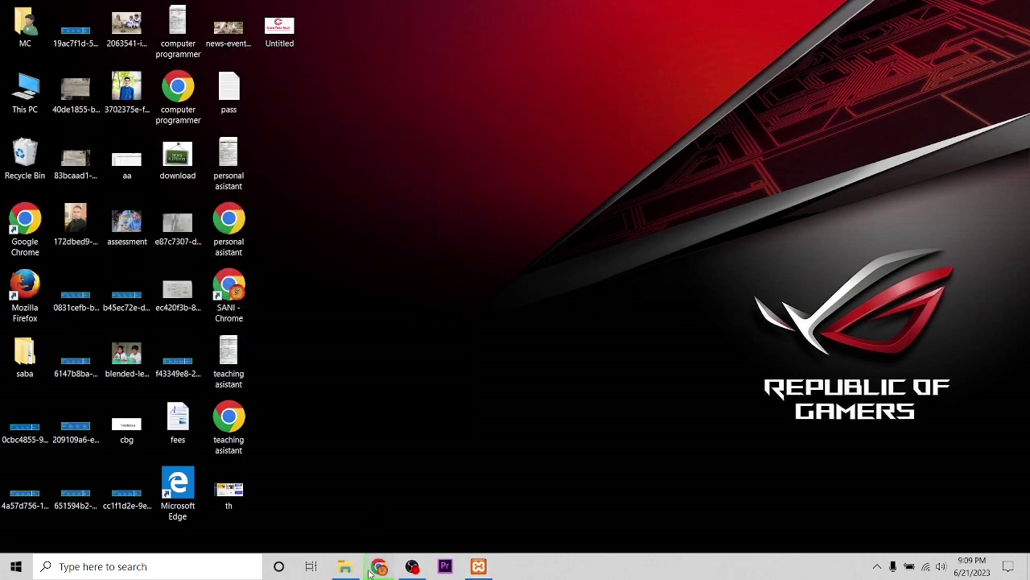
pyautogui.click(379, 566)
# Sign in to the Central Public School admin dashboard with the saved login and open a blank tab
pyautogui.click(180, 12)
pyautogui.click(117, 56)
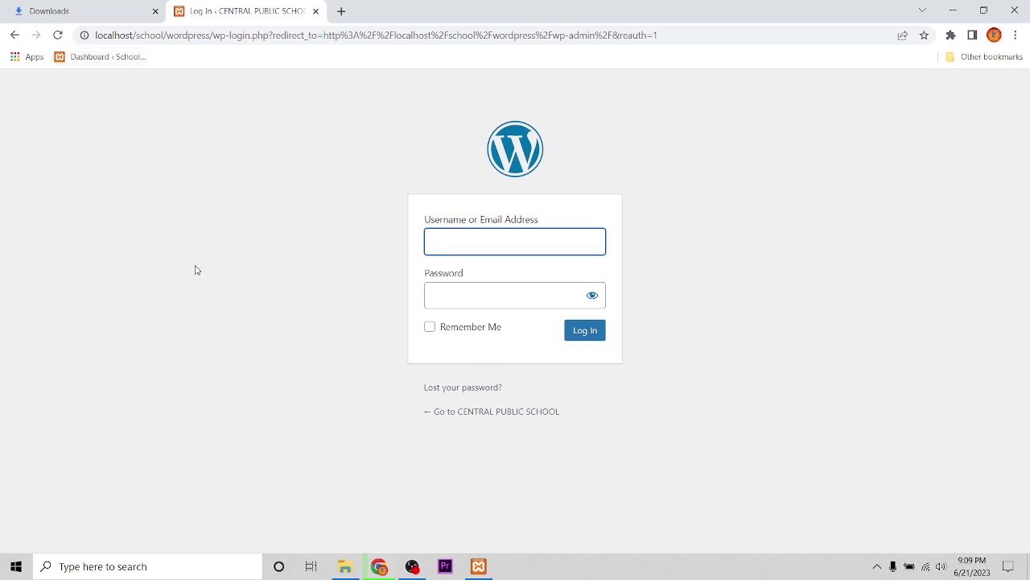
pyautogui.press('Return')
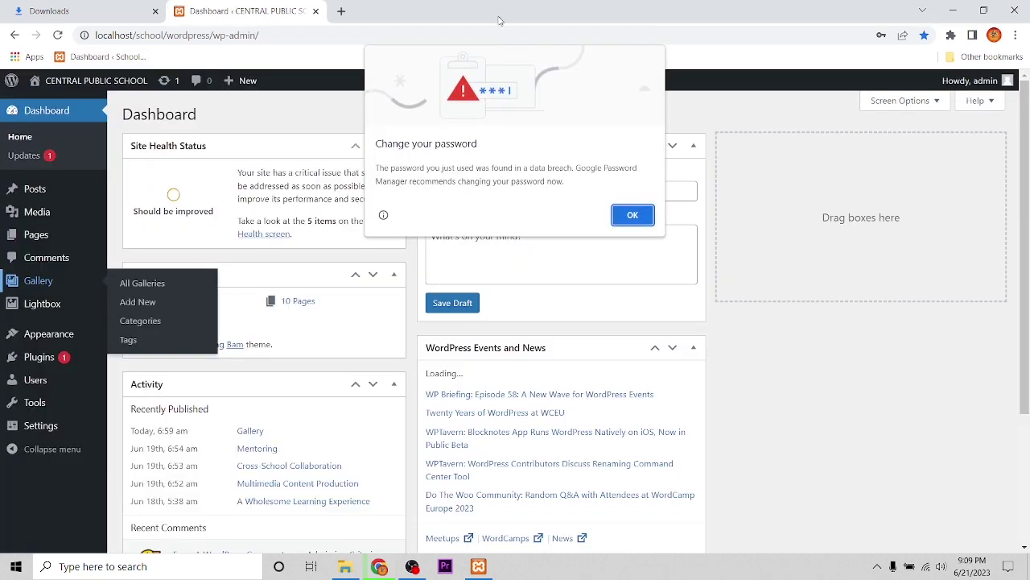
pyautogui.click(614, 213)
pyautogui.click(341, 10)
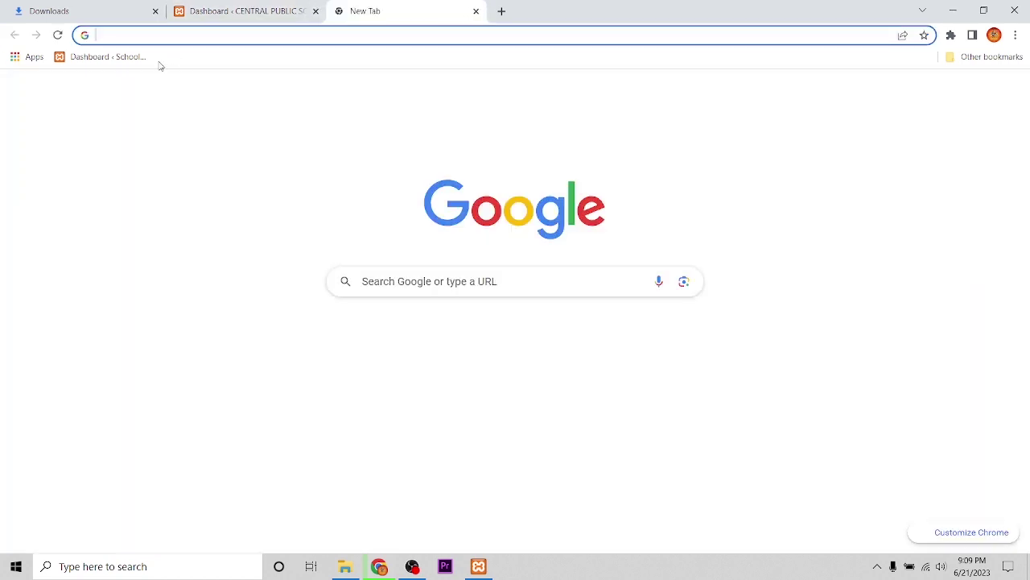
# From the admin dashboard in the new tab, visit the public school website
pyautogui.click(94, 61)
pyautogui.click(58, 105)
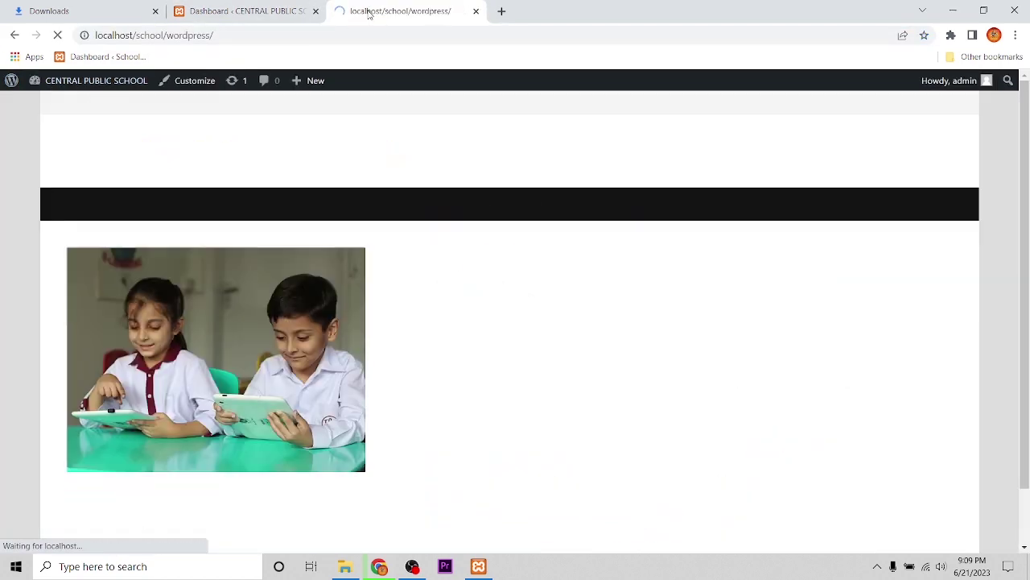
pyautogui.scroll(-5, 314, 439)
pyautogui.scroll(3, 314, 438)
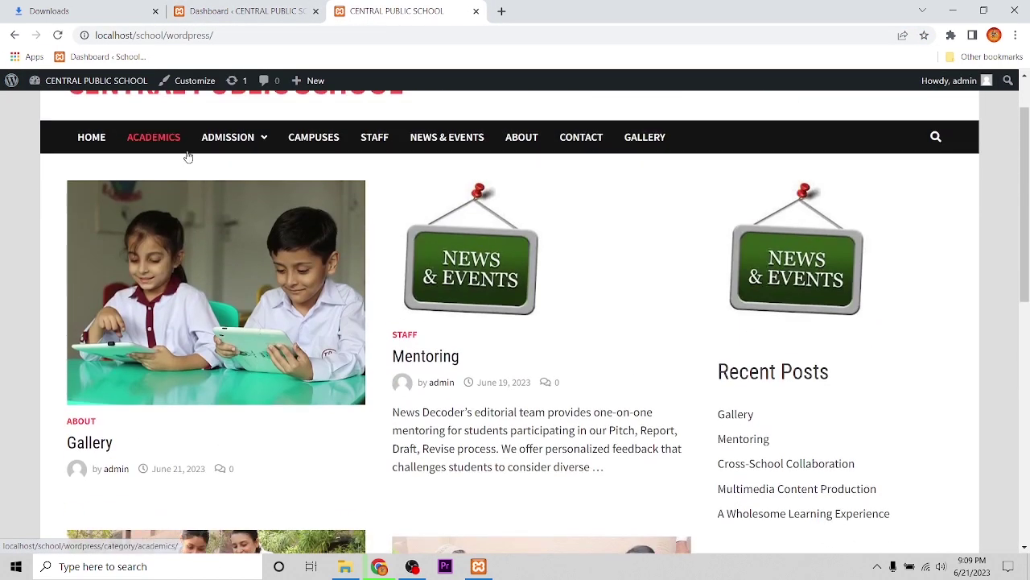
# Open the ACADEMICS category, then the post 'A Wholesome Learning Experience', down to Leave a Reply
pyautogui.click(153, 138)
pyautogui.scroll(-2, 453, 409)
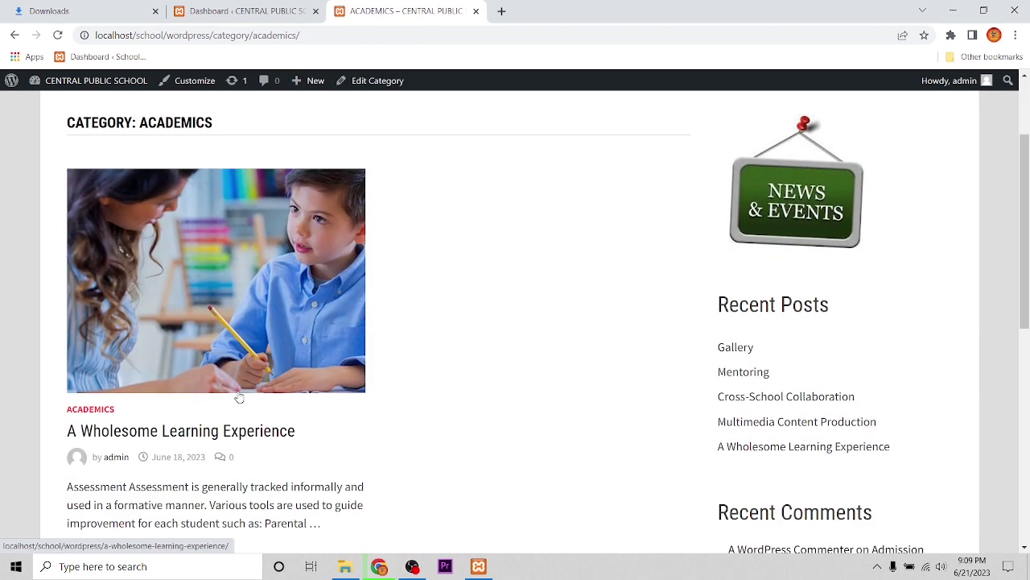
pyautogui.scroll(-4, 258, 444)
pyautogui.scroll(3, 240, 324)
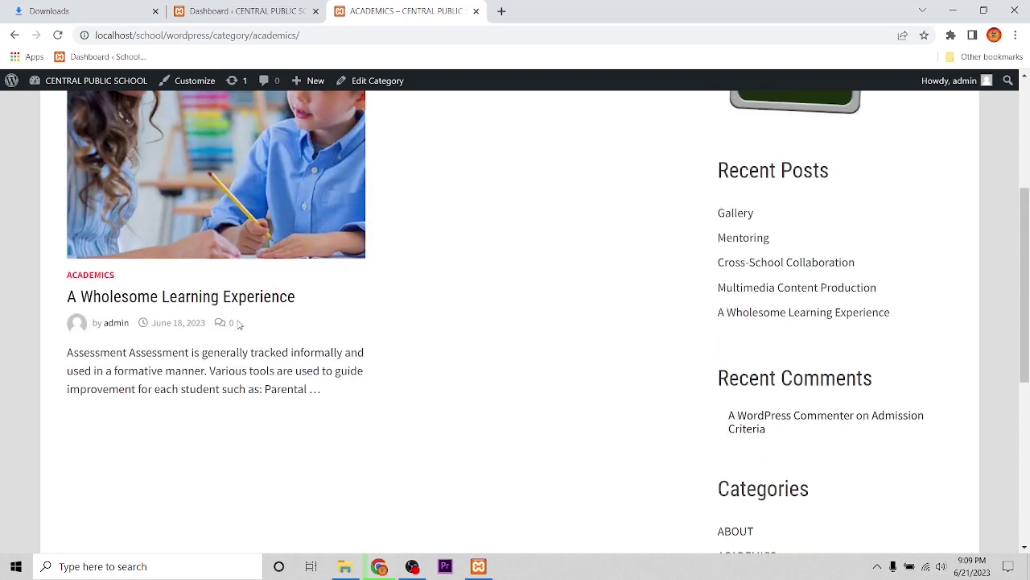
pyautogui.click(236, 302)
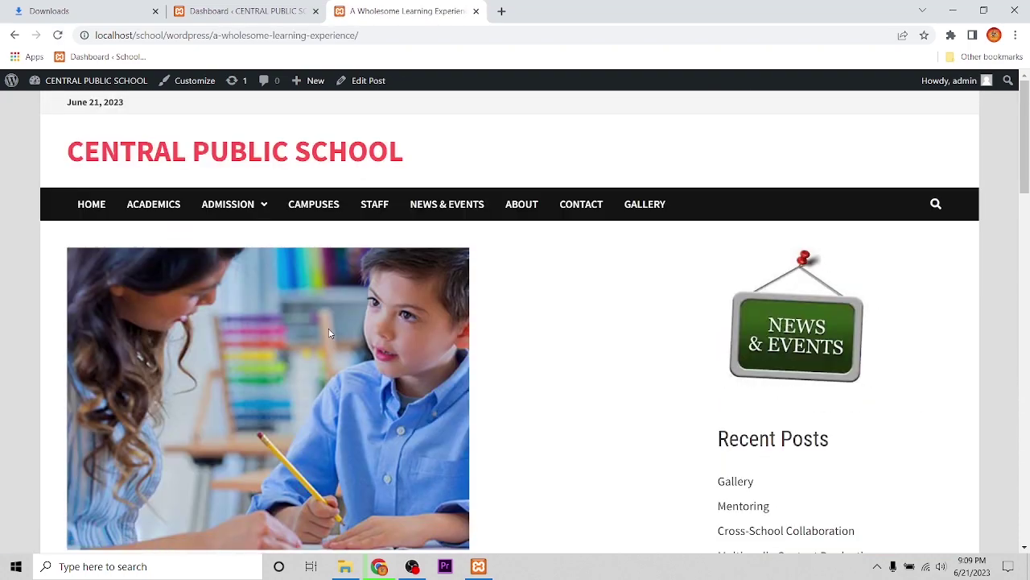
pyautogui.scroll(-10, 345, 384)
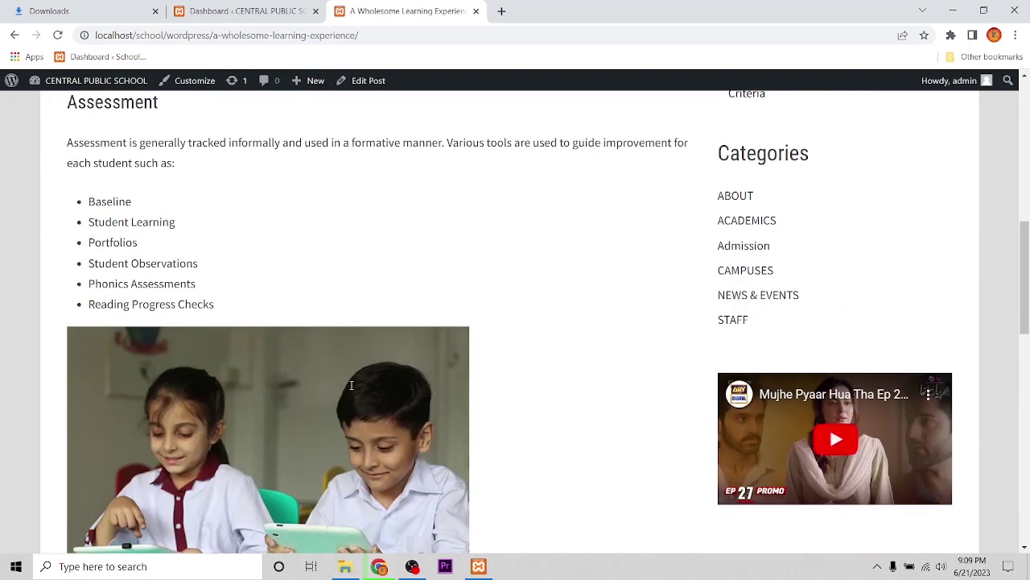
pyautogui.scroll(-7, 351, 385)
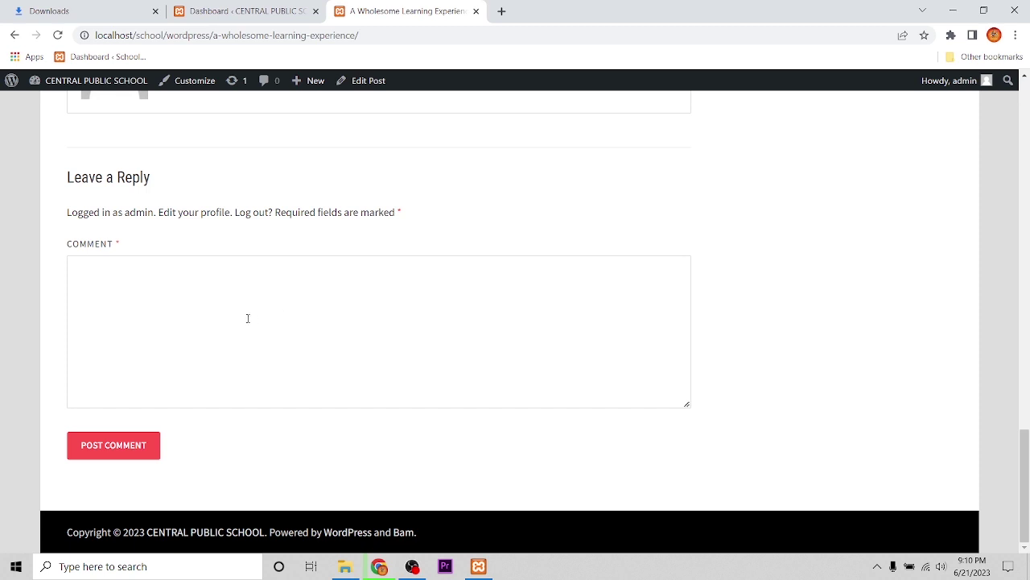
pyautogui.scroll(1, 246, 314)
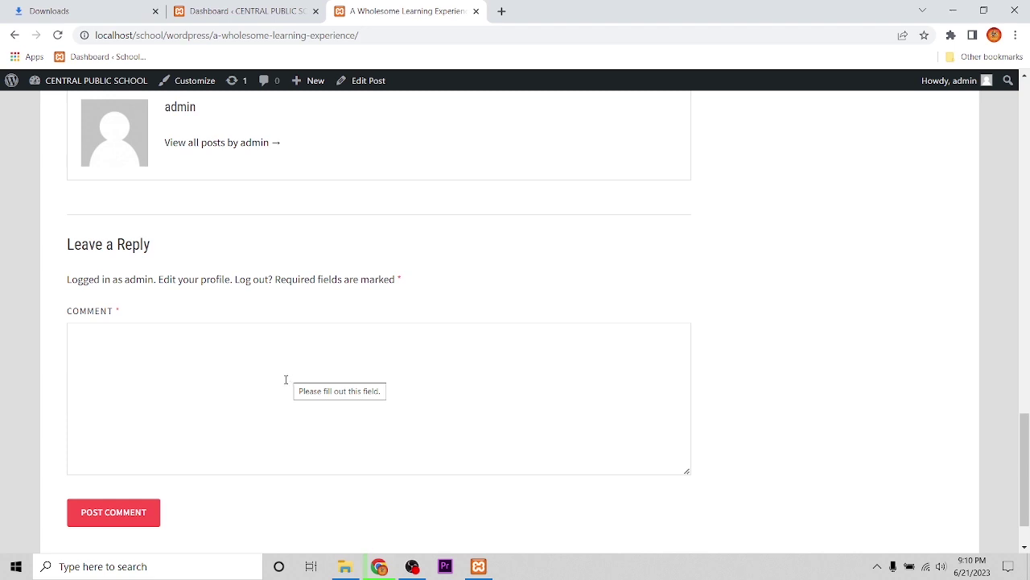
# Log out of the admin account and bring the post's comment form into view
pyautogui.click(254, 281)
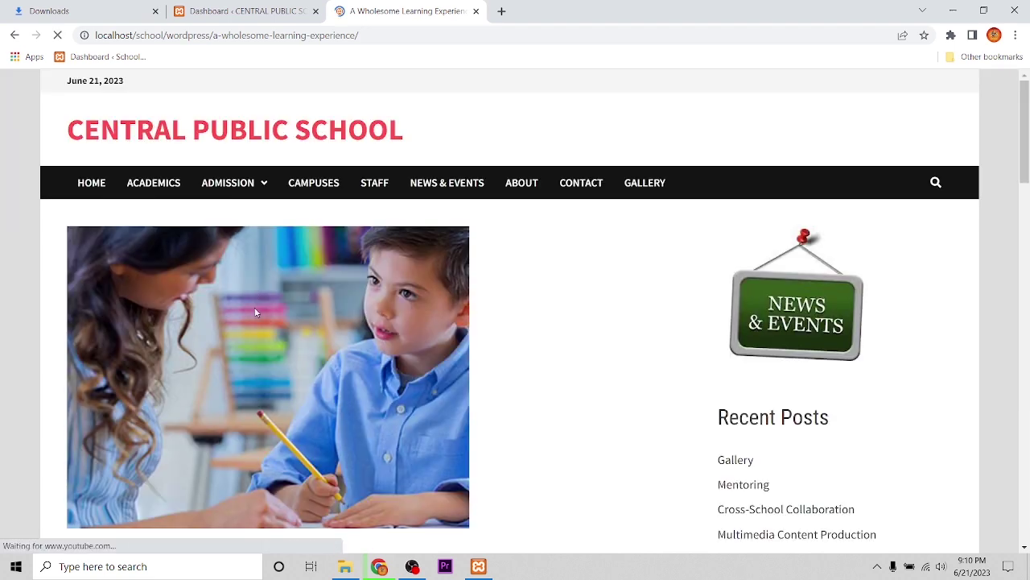
pyautogui.scroll(-20, 314, 335)
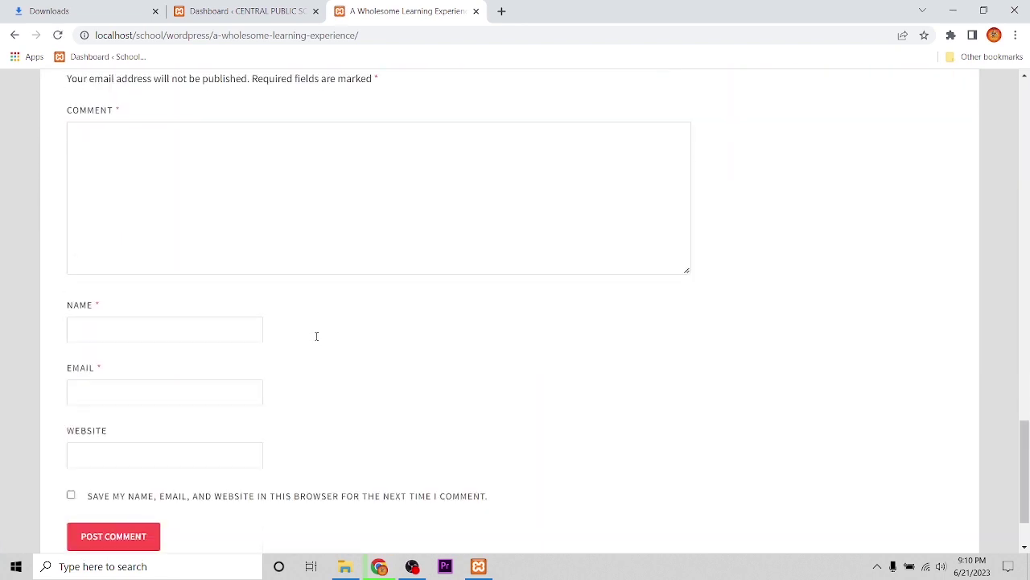
pyautogui.scroll(2, 316, 338)
pyautogui.scroll(-2, 316, 340)
pyautogui.scroll(1, 441, 251)
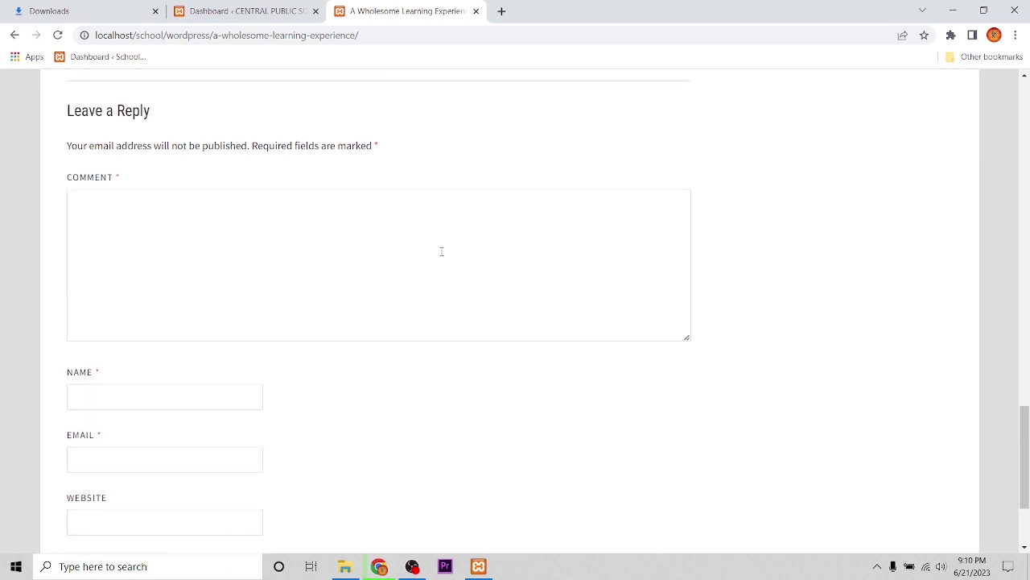
# Enter the comment 'Good', the commenter's name, and the saved e-mail suggestion
pyautogui.click(144, 247)
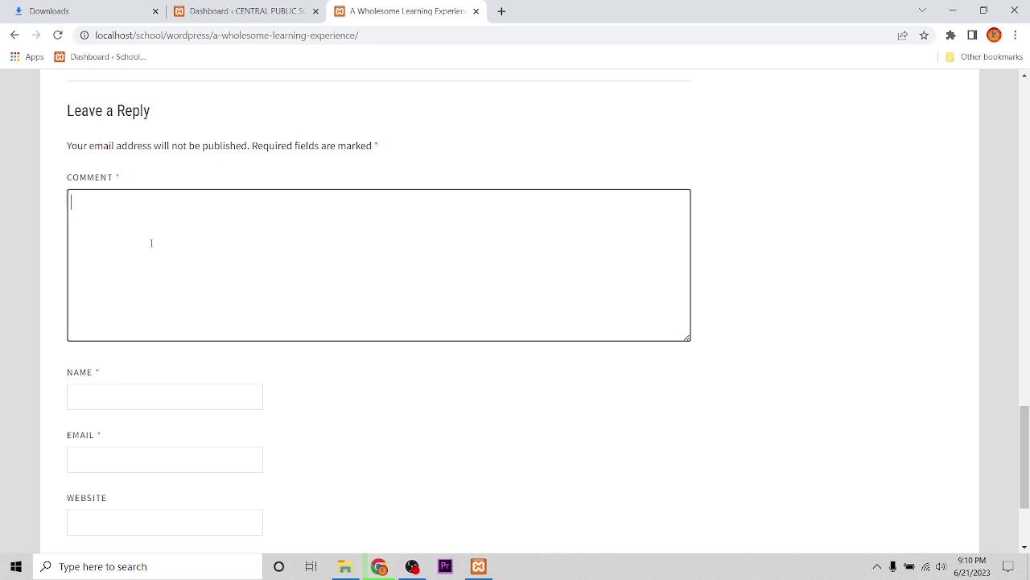
pyautogui.write('Good')
pyautogui.click(92, 396)
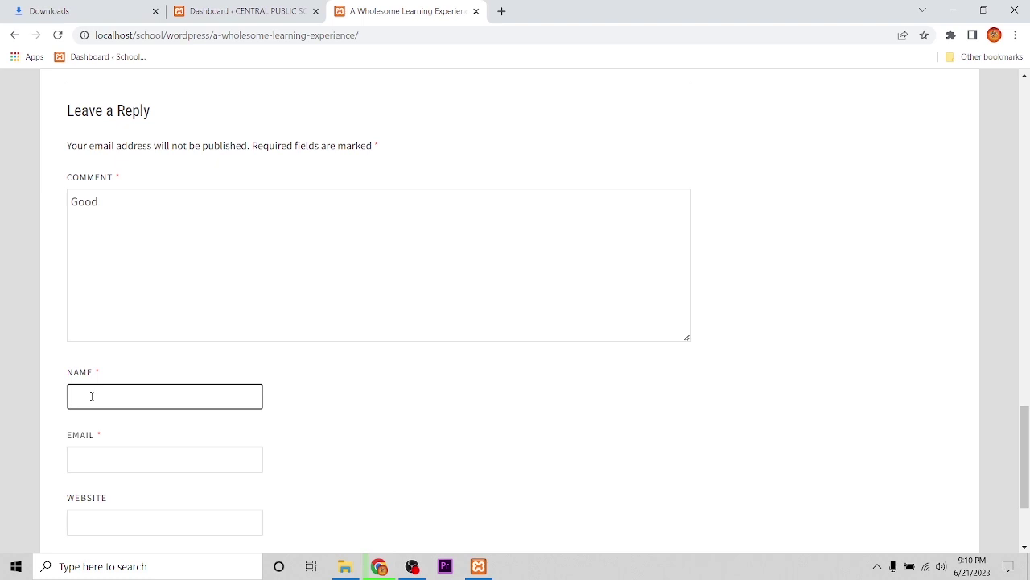
pyautogui.write('a')
pyautogui.press('BackSpace')
pyautogui.click(84, 452)
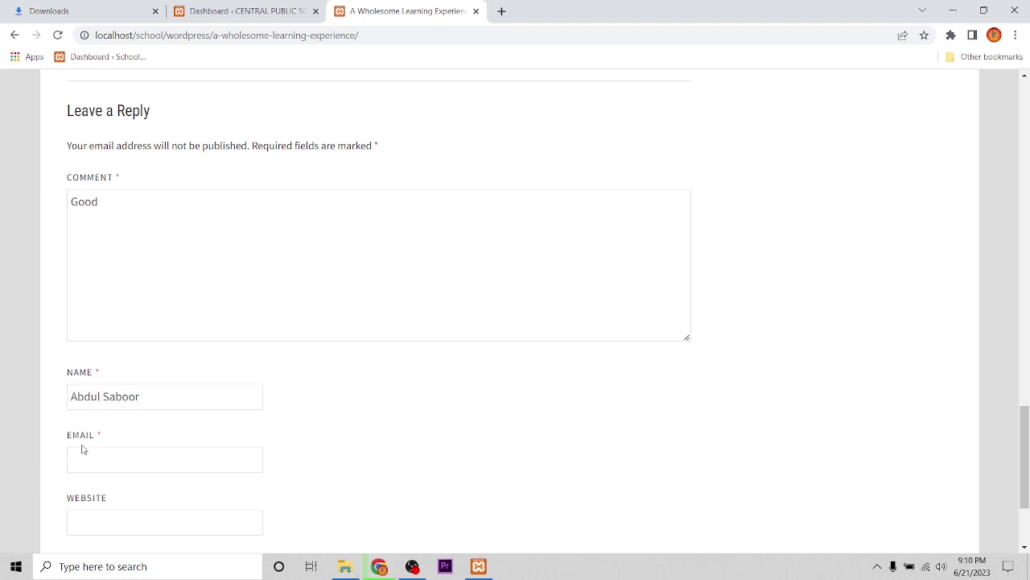
pyautogui.press('Down')
pyautogui.press('Down')
pyautogui.press('Return')
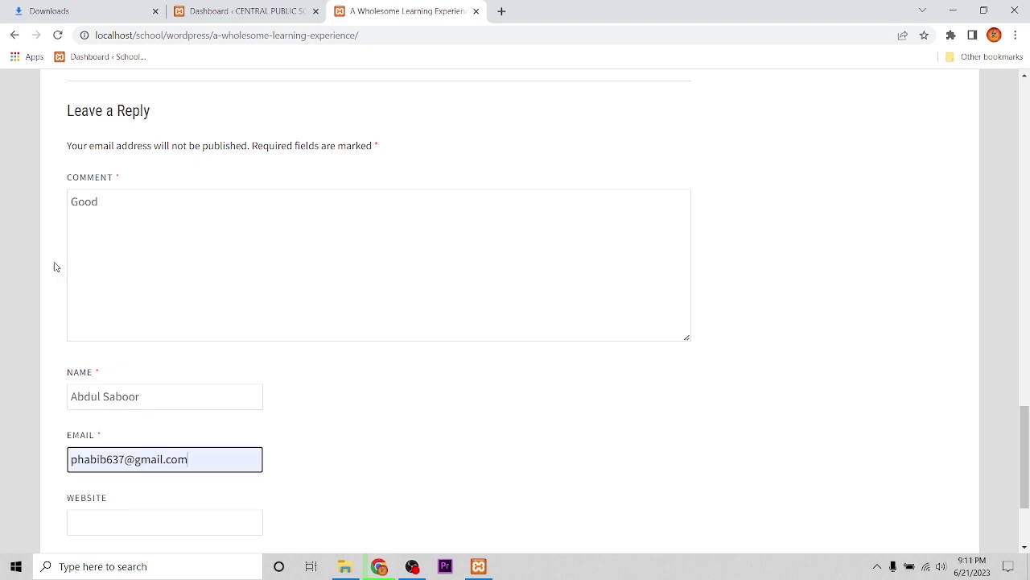
pyautogui.scroll(-2, 488, 405)
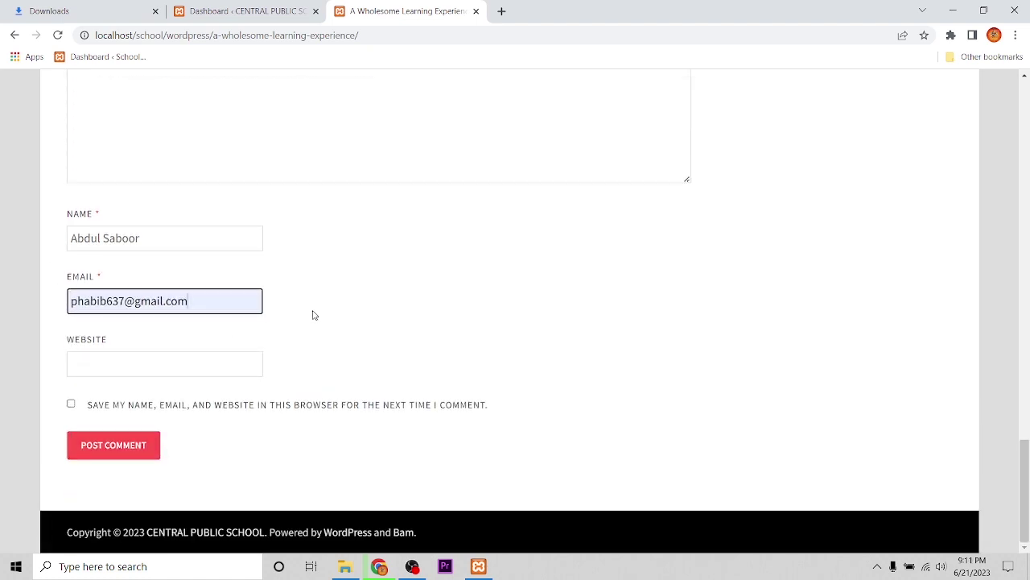
pyautogui.click(319, 322)
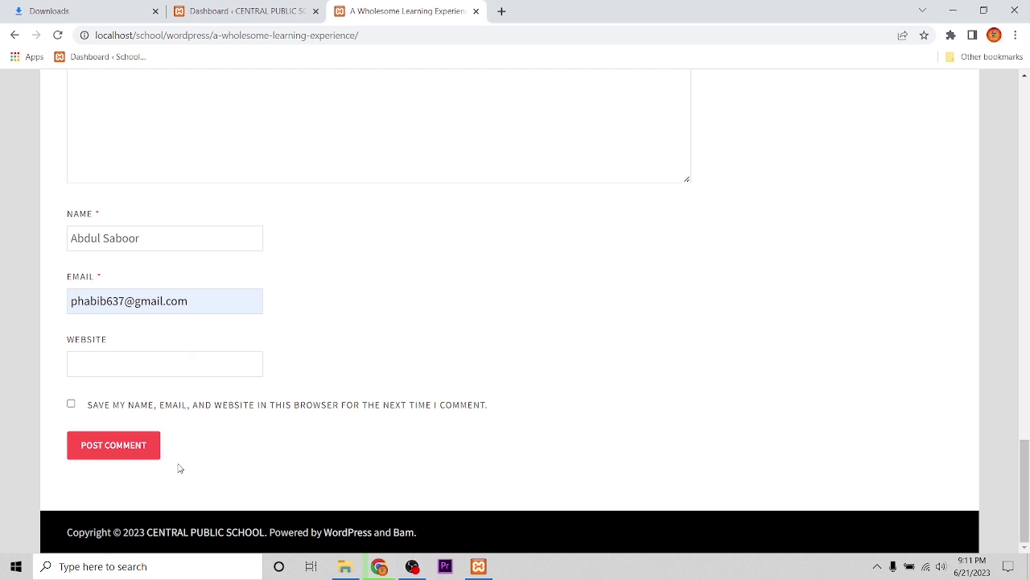
pyautogui.scroll(1, 177, 467)
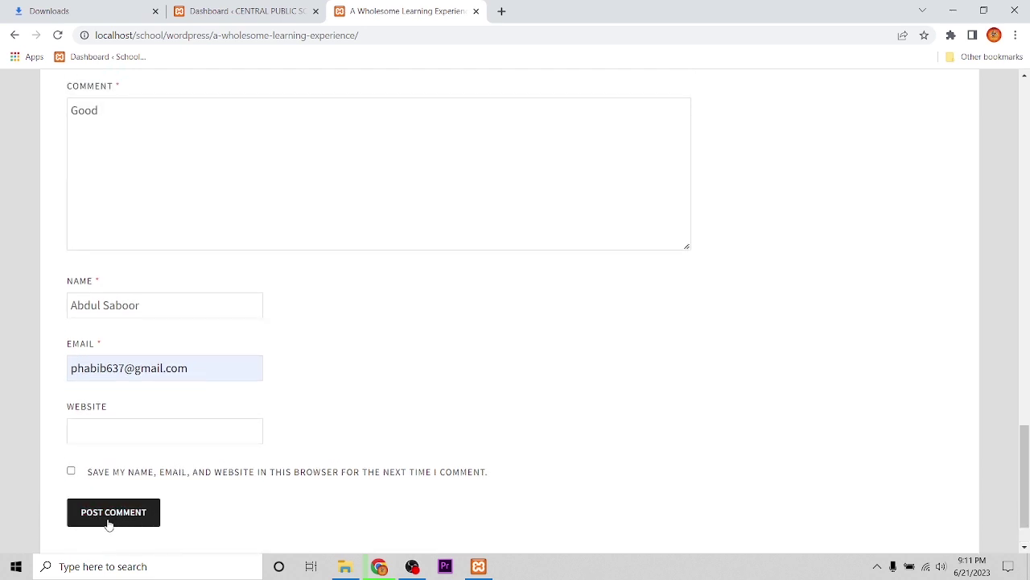
# Post the 'Good' comment and check it shows as awaiting moderation
pyautogui.click(109, 515)
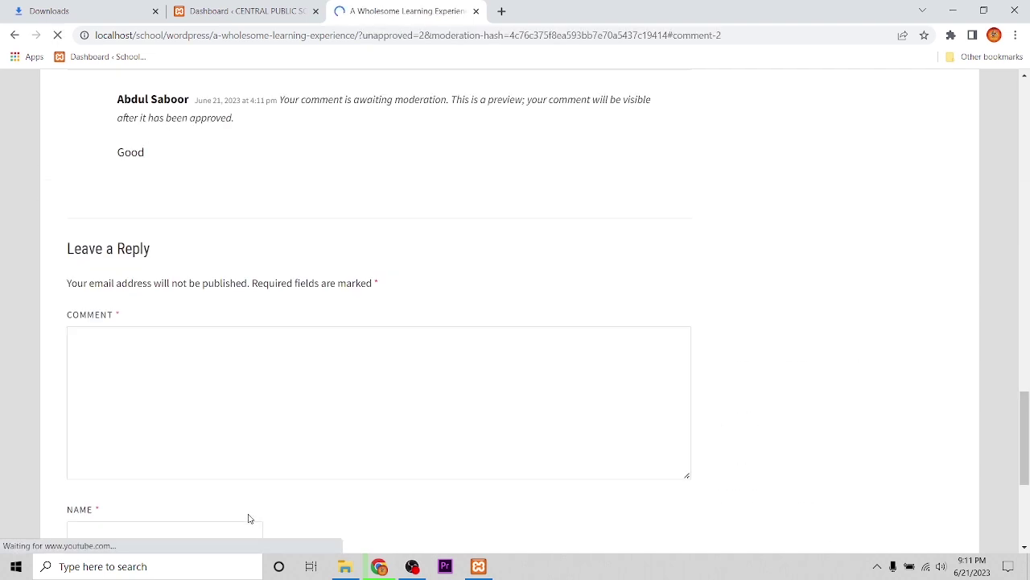
pyautogui.scroll(2, 336, 340)
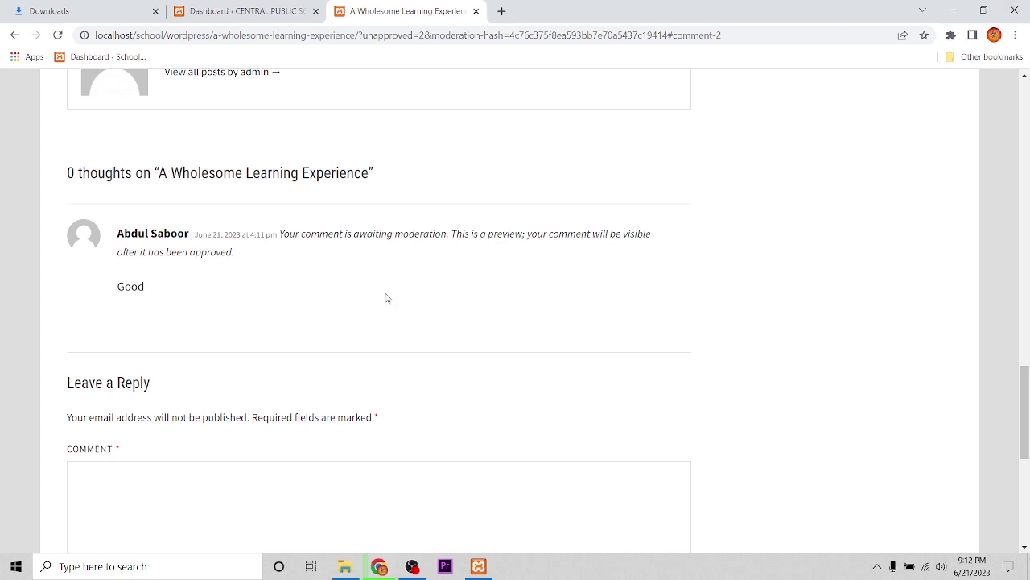
pyautogui.scroll(-3, 322, 290)
pyautogui.scroll(1, 320, 285)
pyautogui.scroll(2, 316, 297)
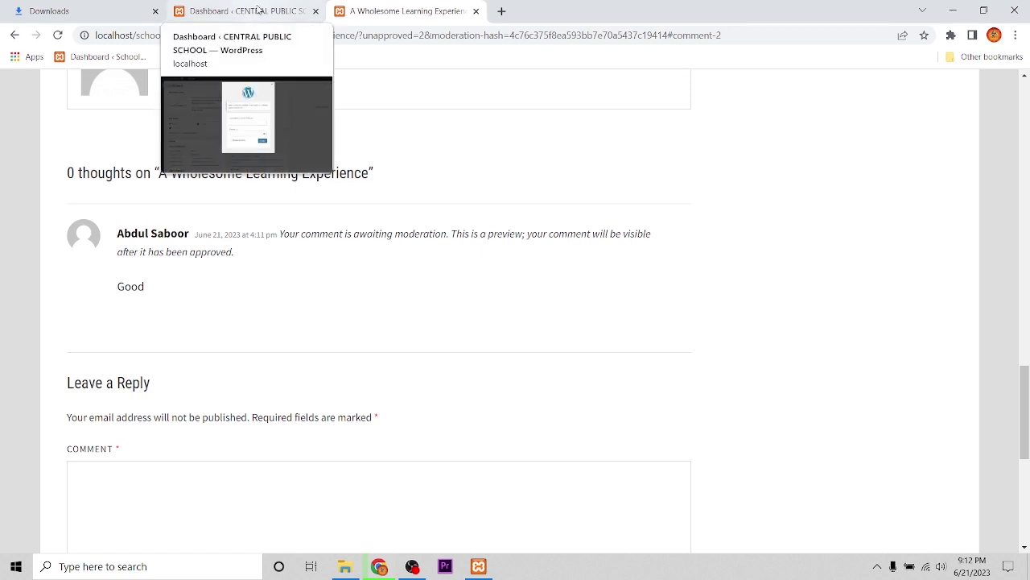
# Re-enter the admin username and password, dismiss the breach warning, and reload the dashboard
pyautogui.click(258, 10)
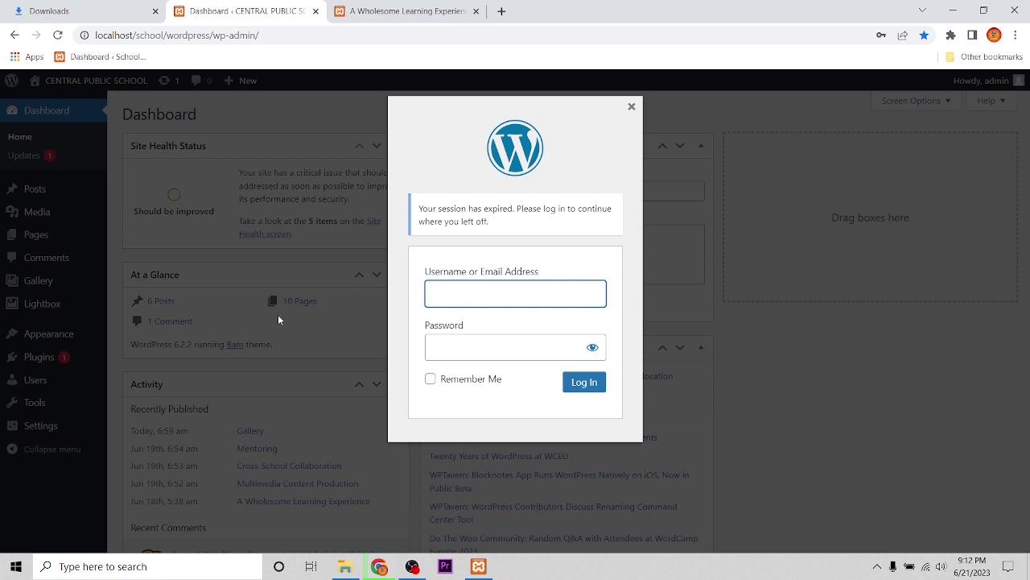
pyautogui.write('admin')
pyautogui.press('Tab')
pyautogui.write('admin')
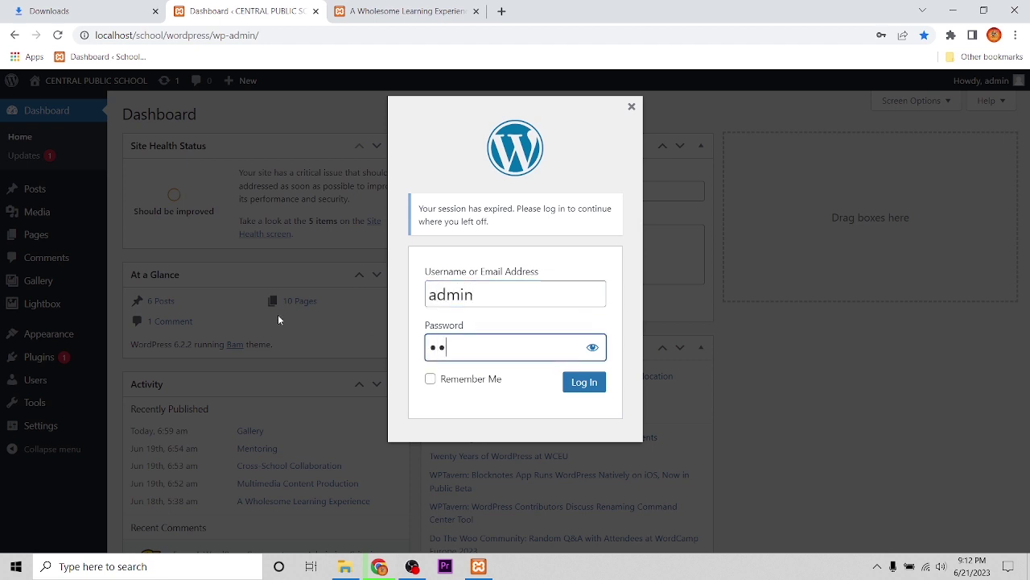
pyautogui.press('Return')
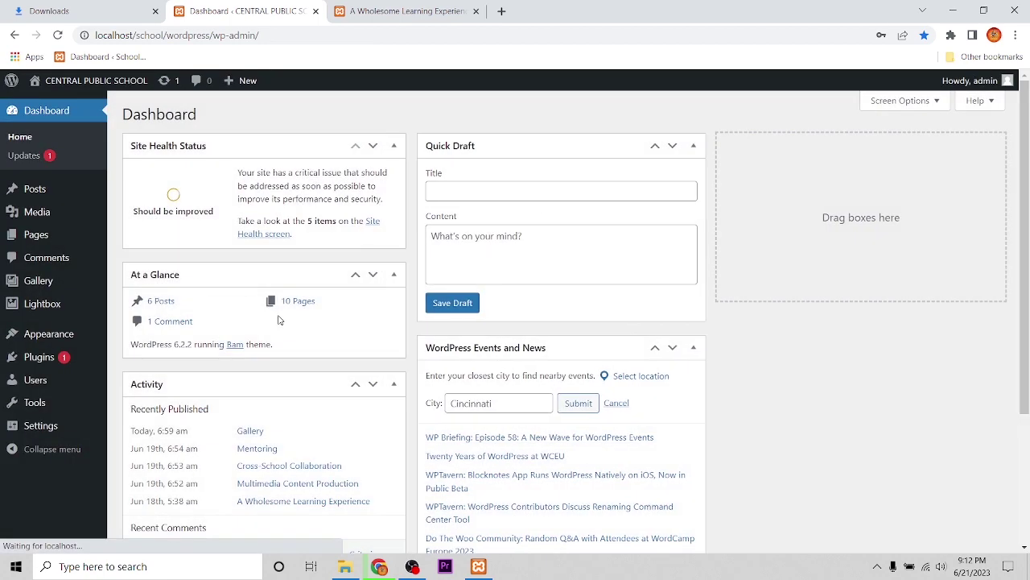
pyautogui.click(635, 217)
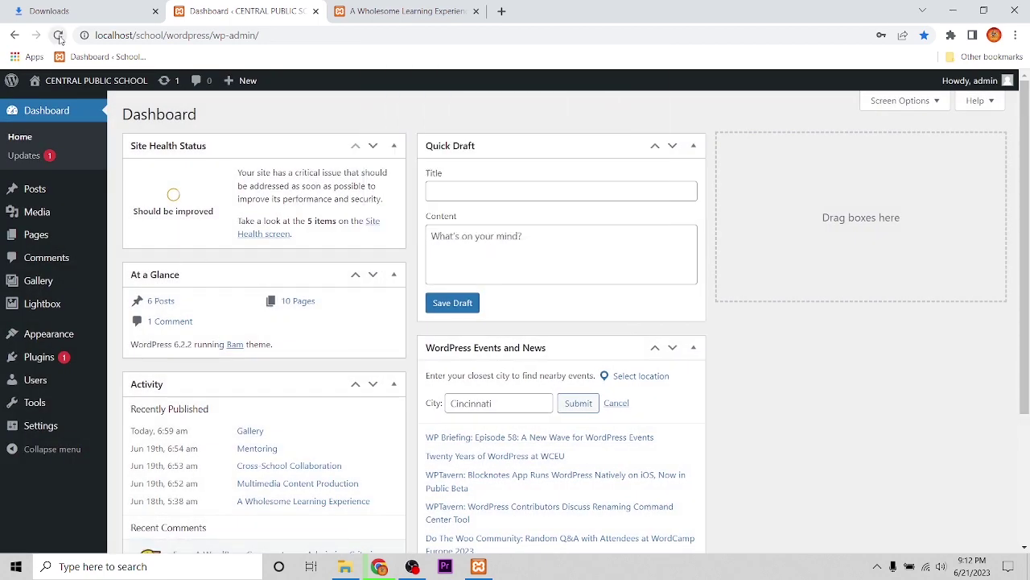
pyautogui.click(58, 35)
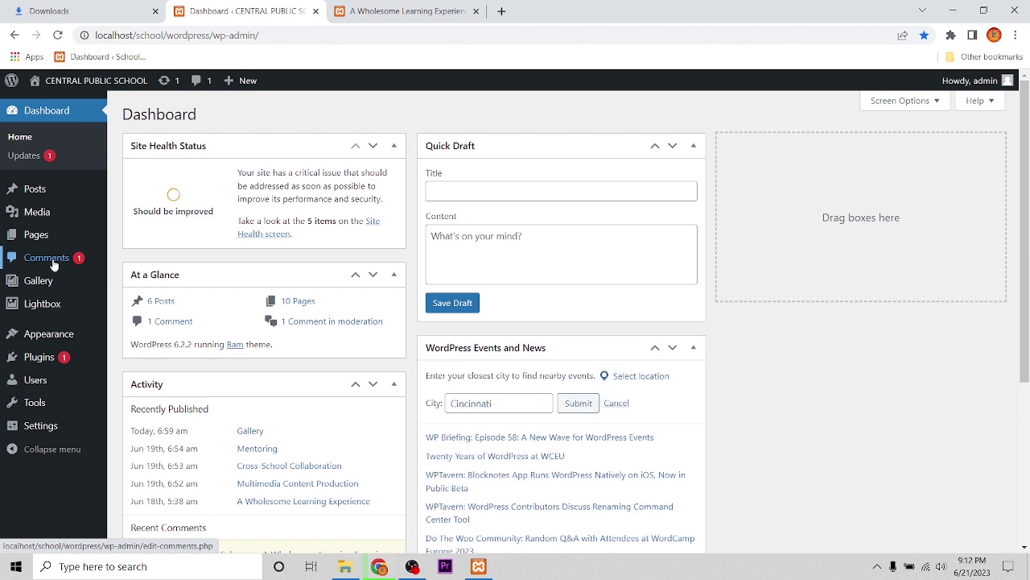
# Approve the visitor's 'Good' comment from the admin Comments list
pyautogui.click(51, 269)
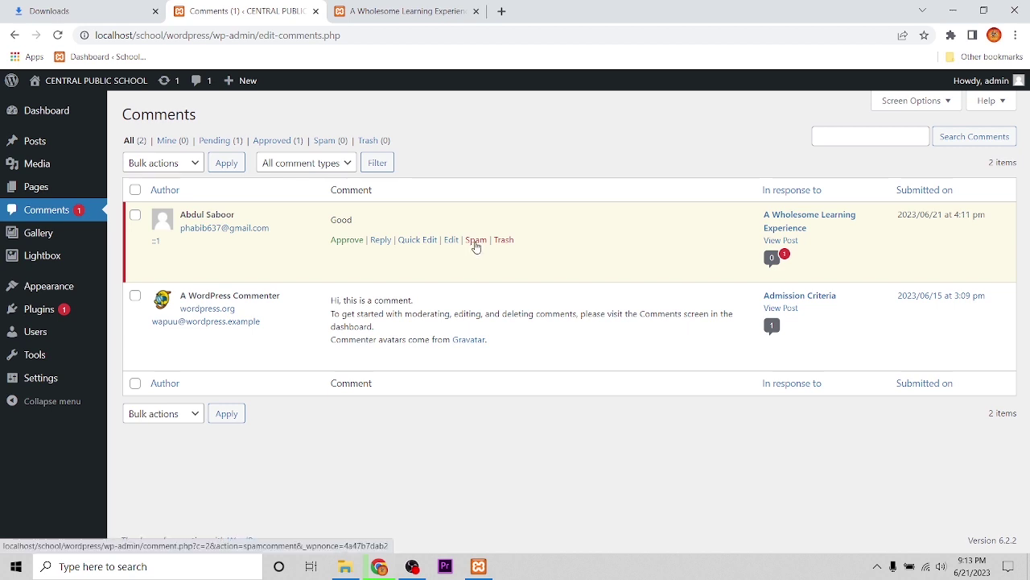
pyautogui.click(347, 245)
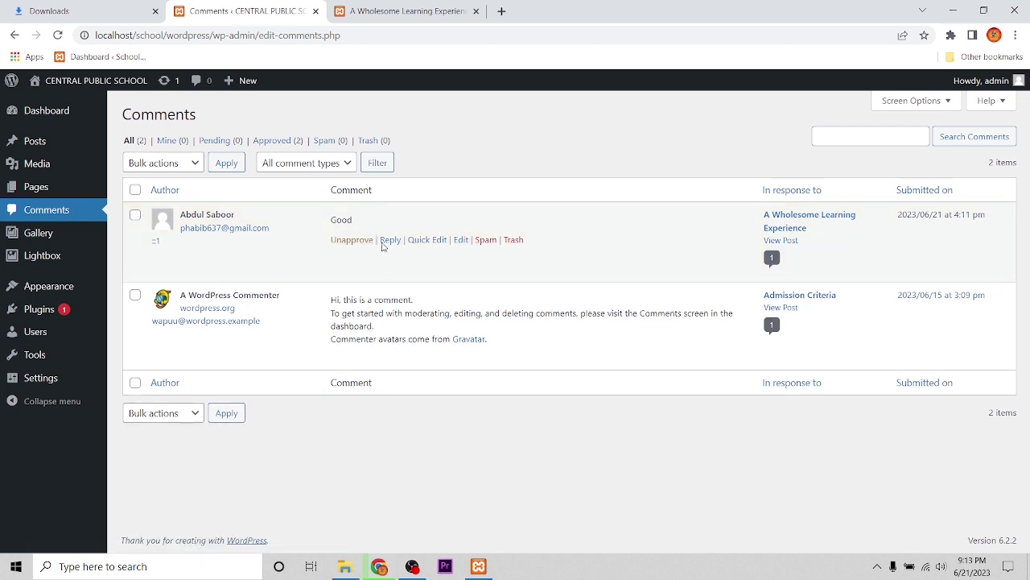
# Reload the post page to confirm the approved 'Good' comment now appears with a REPLY button
pyautogui.click(382, 20)
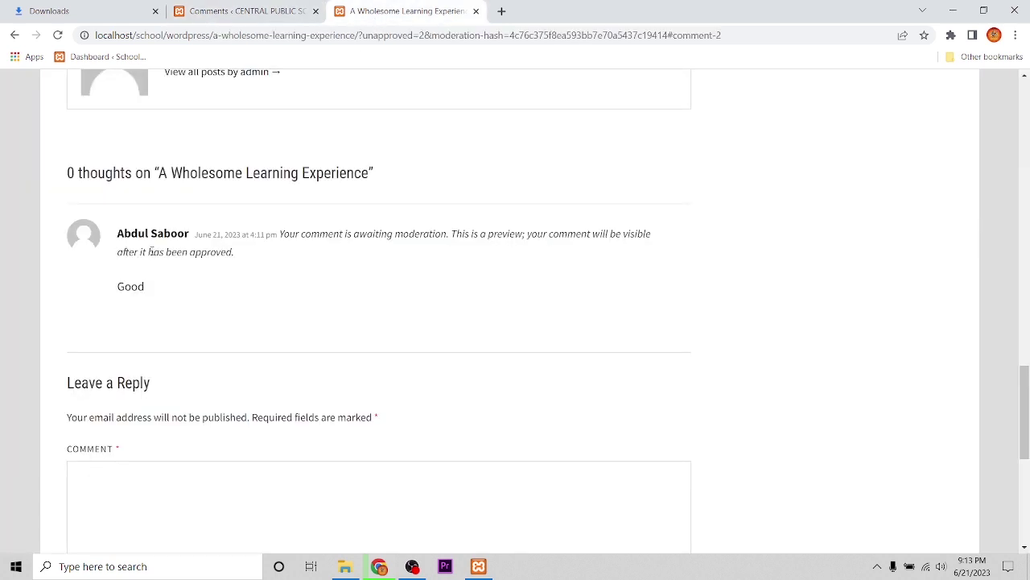
pyautogui.click(59, 36)
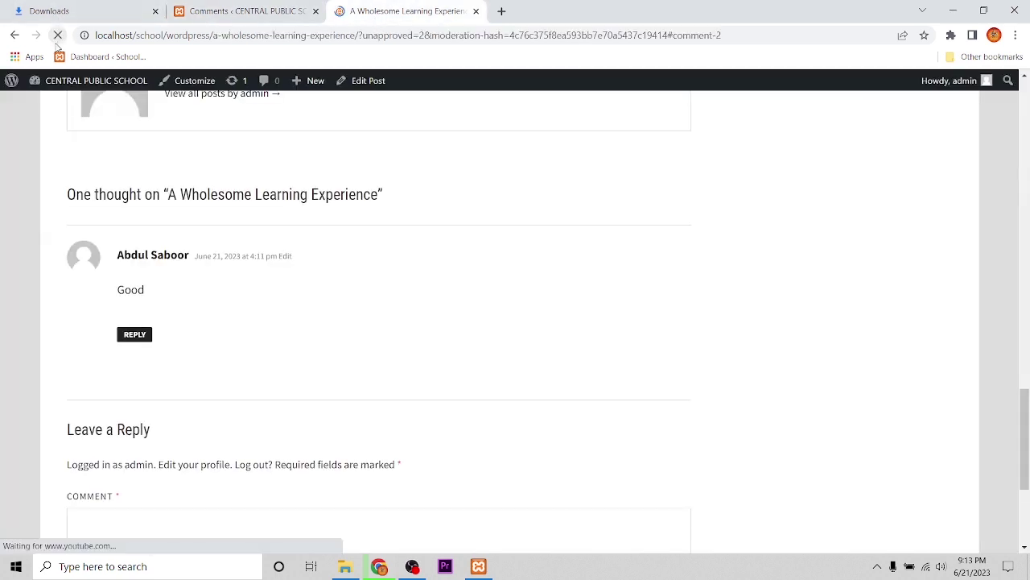
pyautogui.scroll(-1, 175, 306)
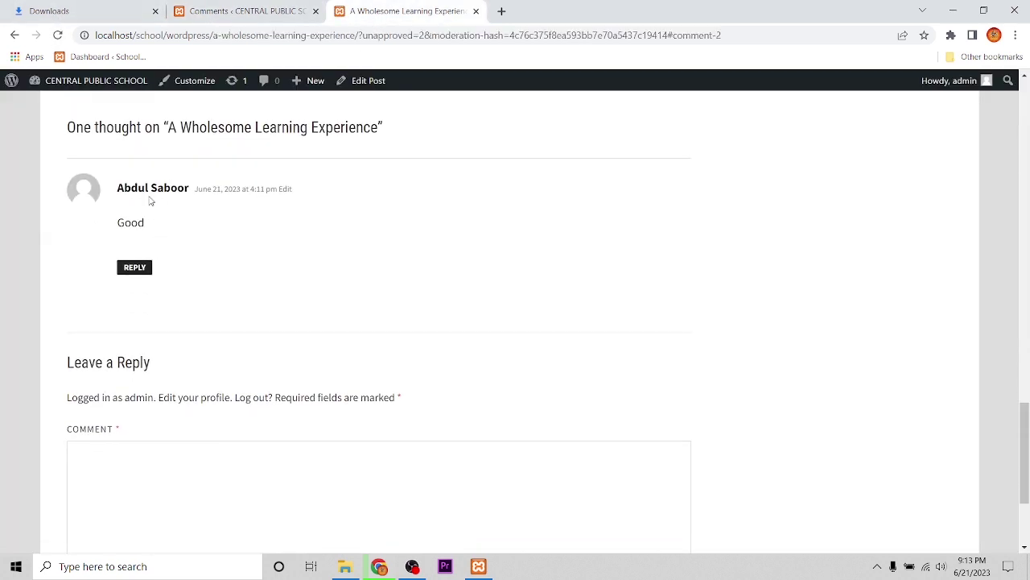
pyautogui.click(284, 11)
pyautogui.moveTo(351, 249)
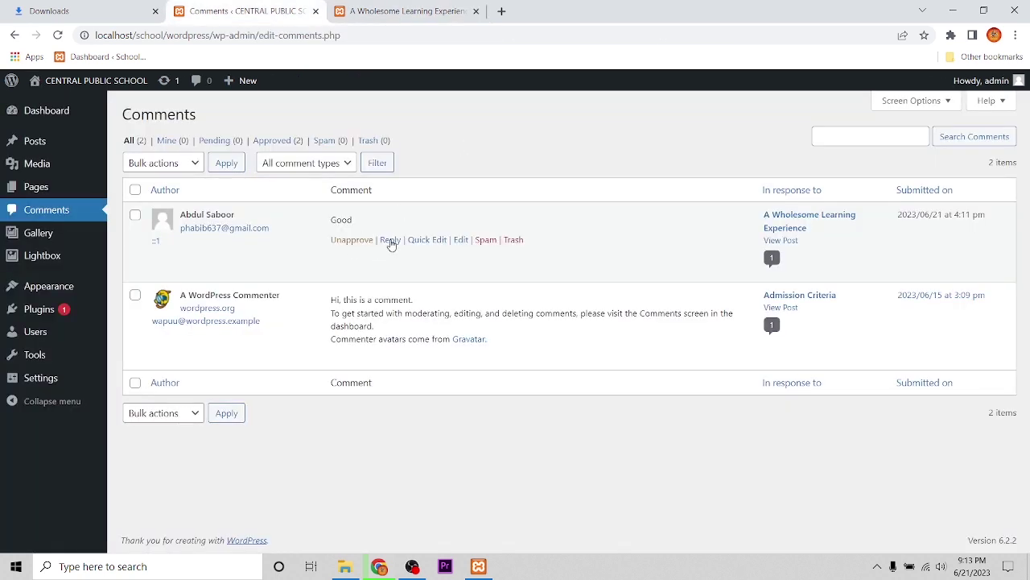
pyautogui.click(379, 10)
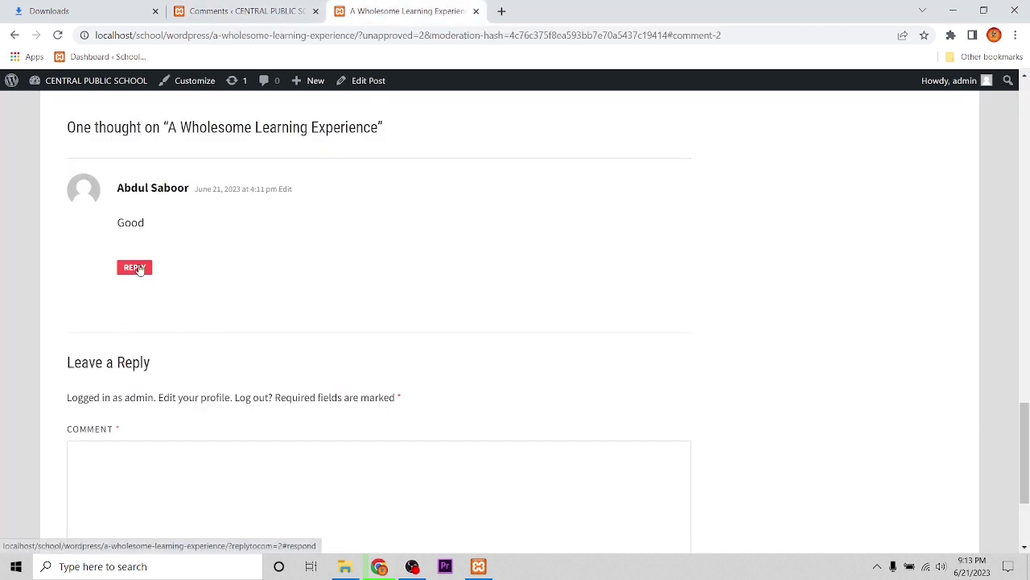
pyautogui.scroll(-1, 209, 405)
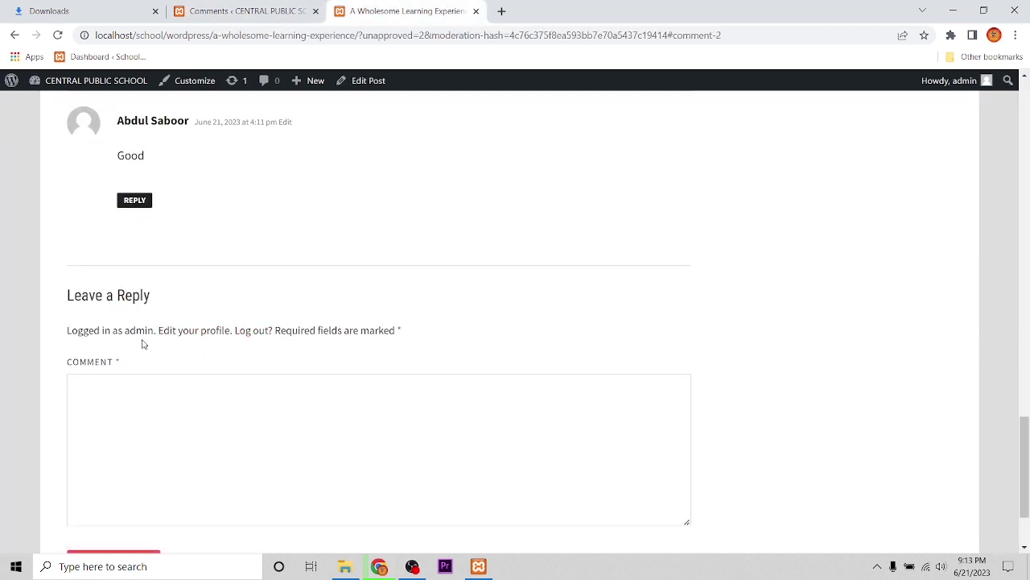
# Reply 'Thanks' to the 'Good' comment and check it appears threaded beneath it
pyautogui.click(139, 201)
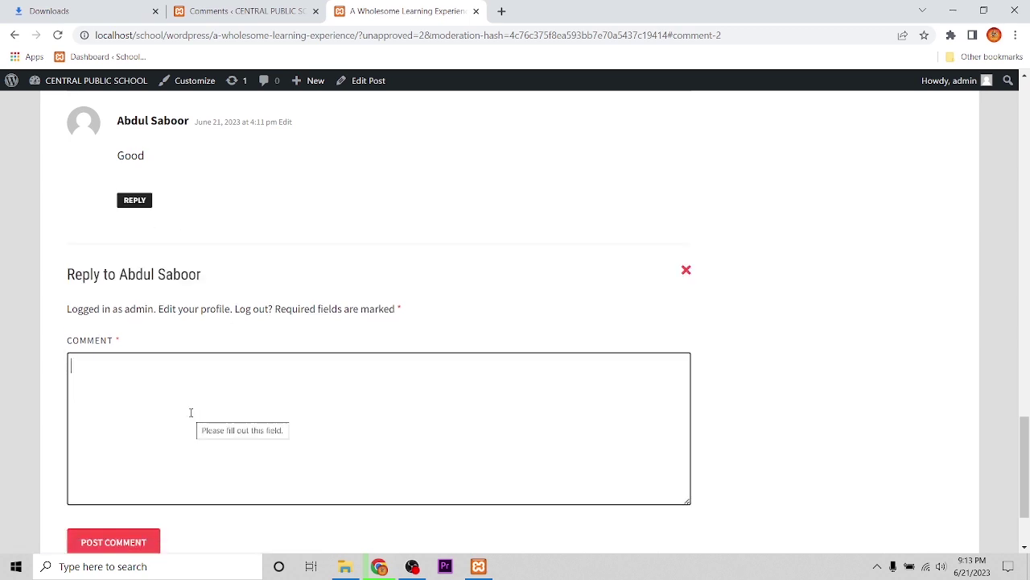
pyautogui.write('Thanks')
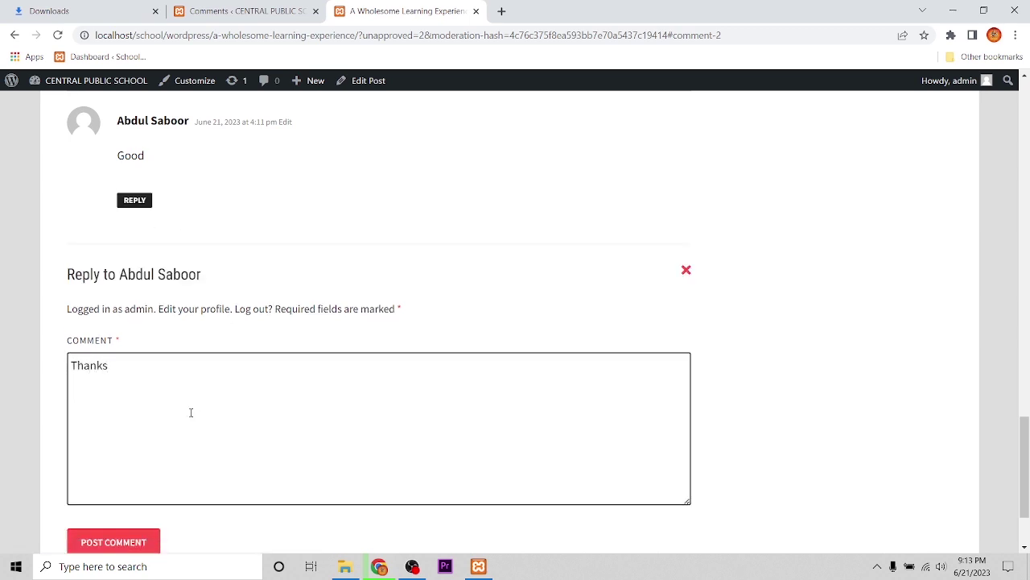
pyautogui.scroll(-1, 191, 412)
pyautogui.click(101, 475)
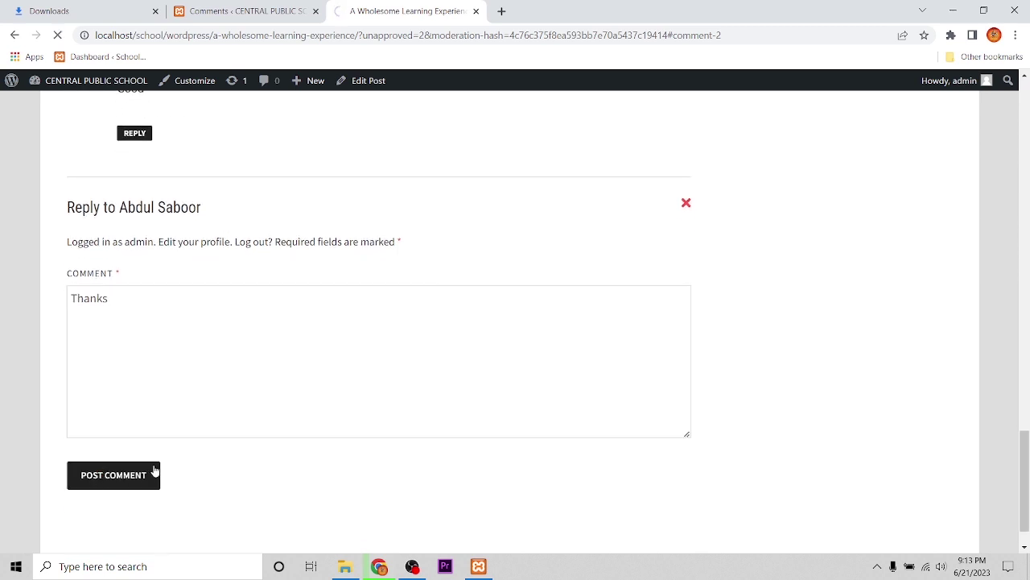
pyautogui.scroll(2, 234, 254)
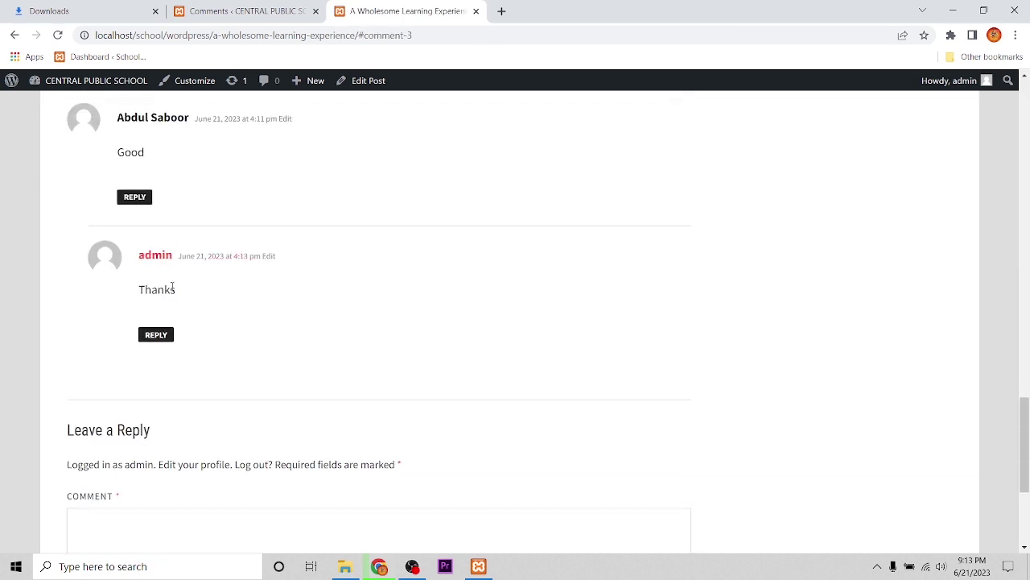
pyautogui.scroll(1, 199, 335)
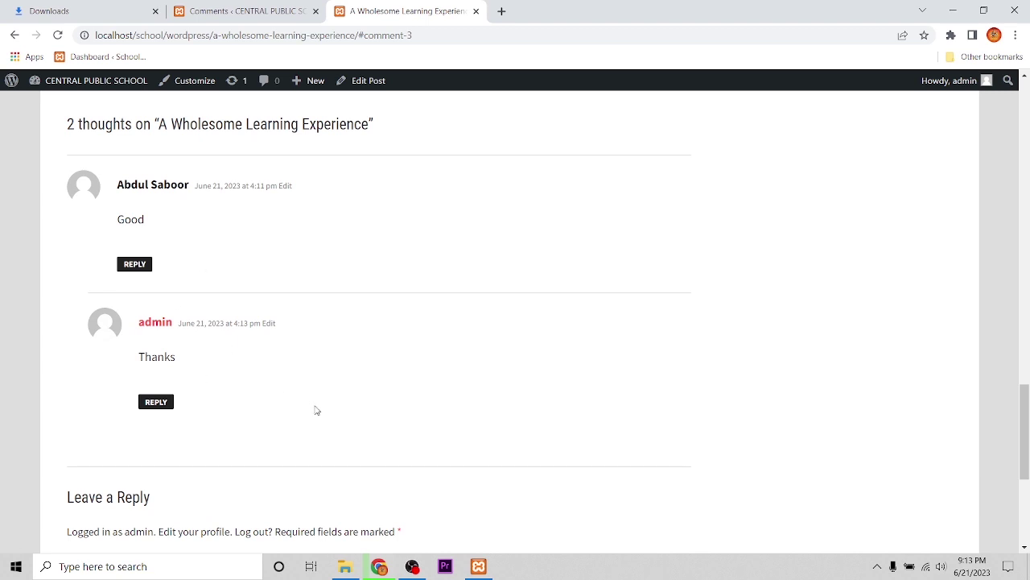
pyautogui.scroll(1, 317, 415)
pyautogui.scroll(-2, 320, 418)
pyautogui.scroll(3, 319, 418)
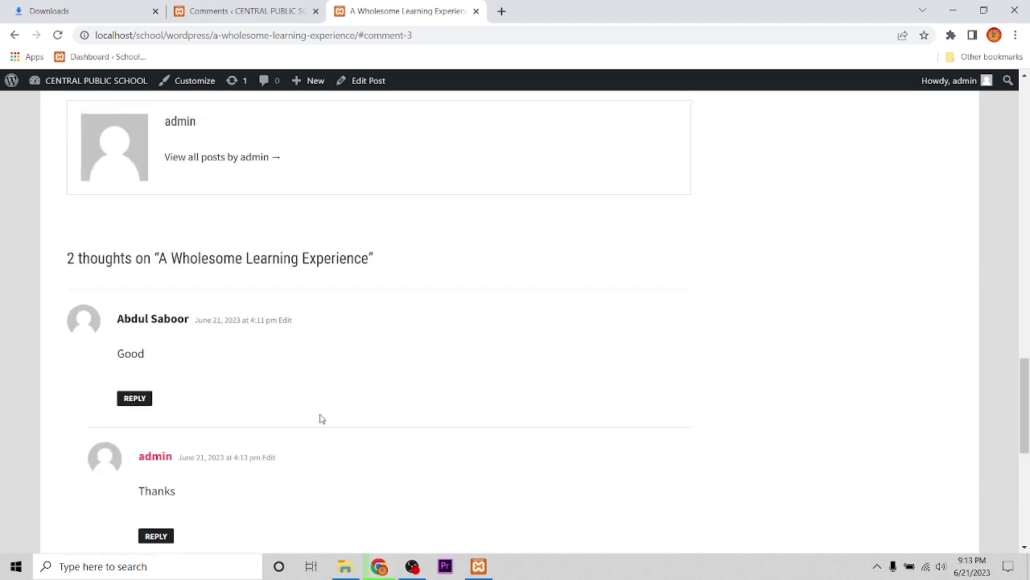
pyautogui.scroll(-2, 320, 419)
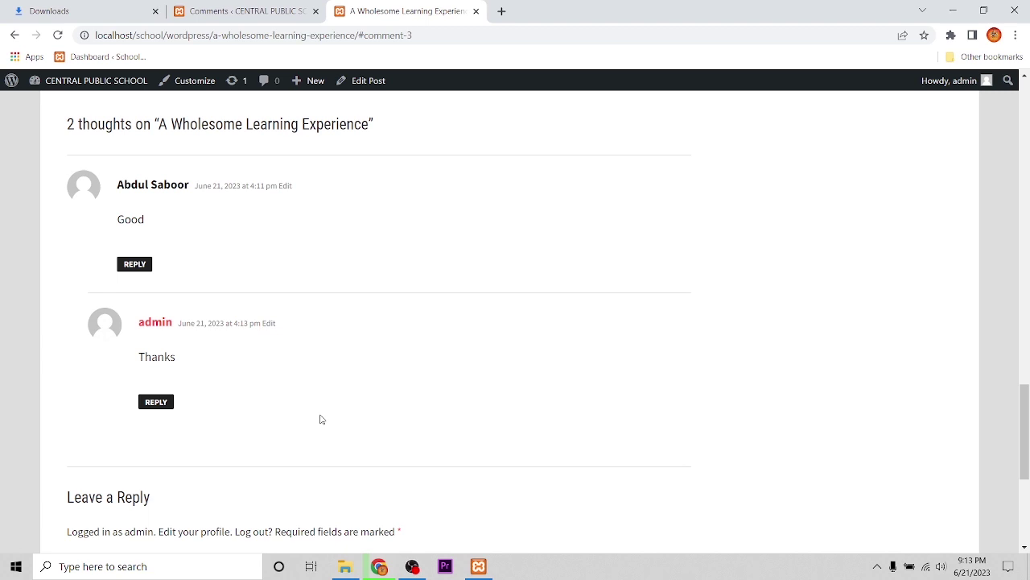
pyautogui.scroll(-2, 318, 419)
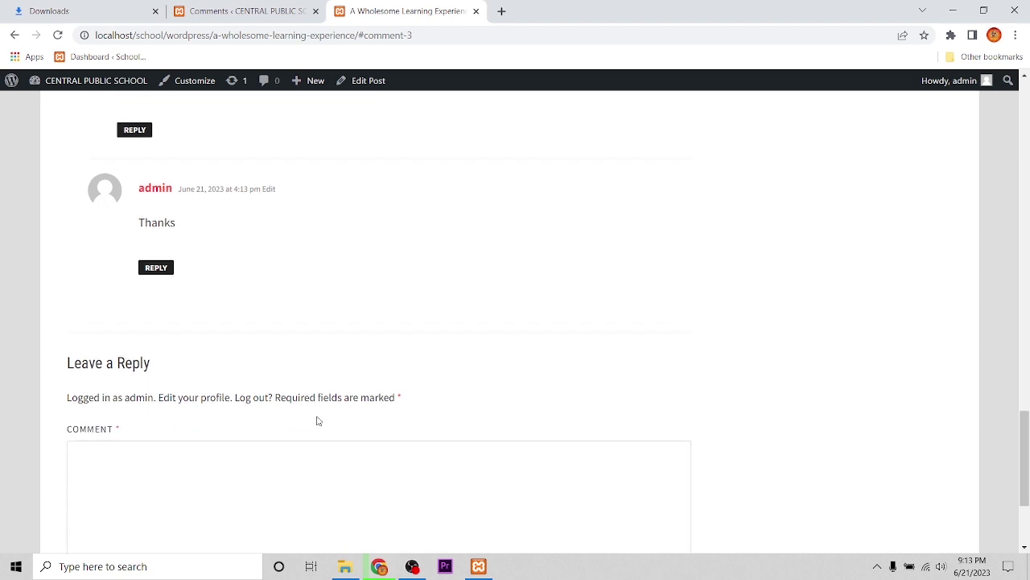
pyautogui.scroll(2, 318, 420)
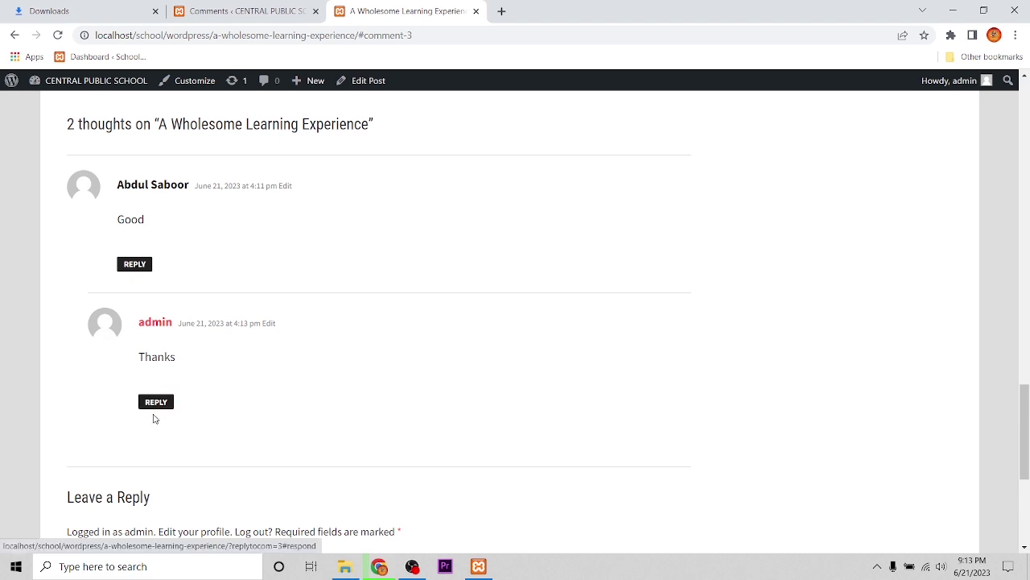
pyautogui.scroll(-1, 221, 404)
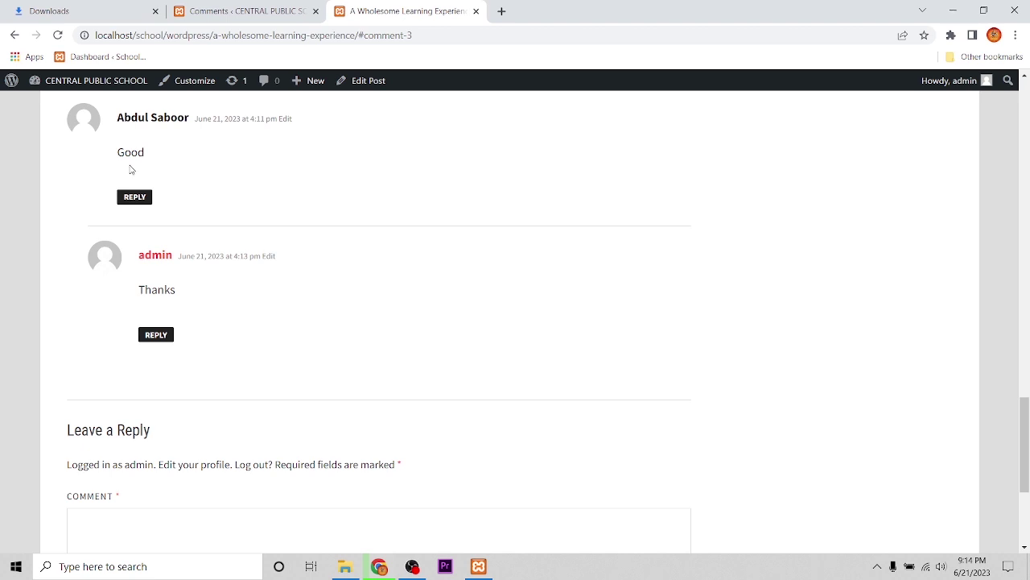
# Refresh the All comments filter to see three approved comments, including the 'Thanks' reply
pyautogui.click(253, 10)
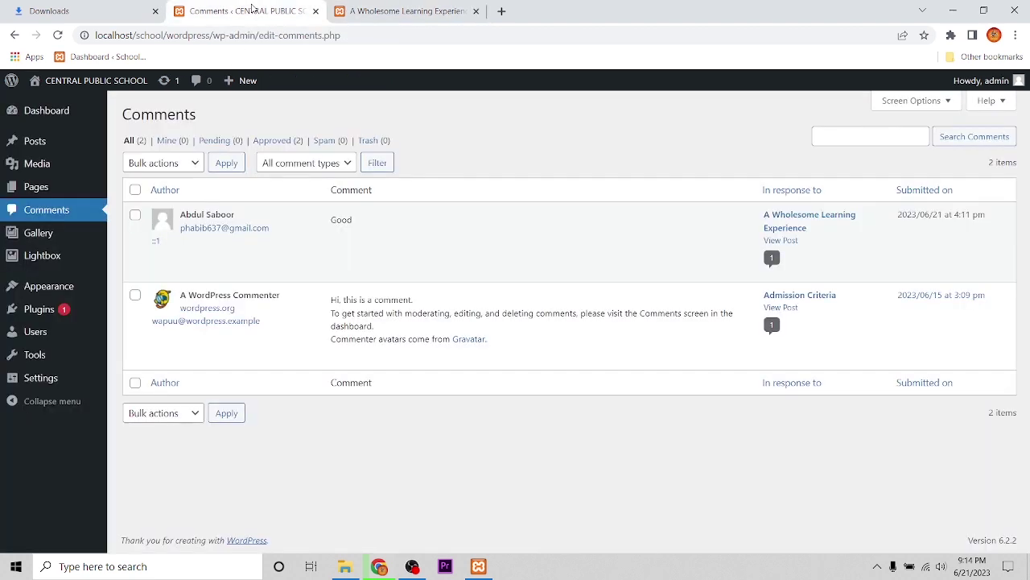
pyautogui.moveTo(400, 246)
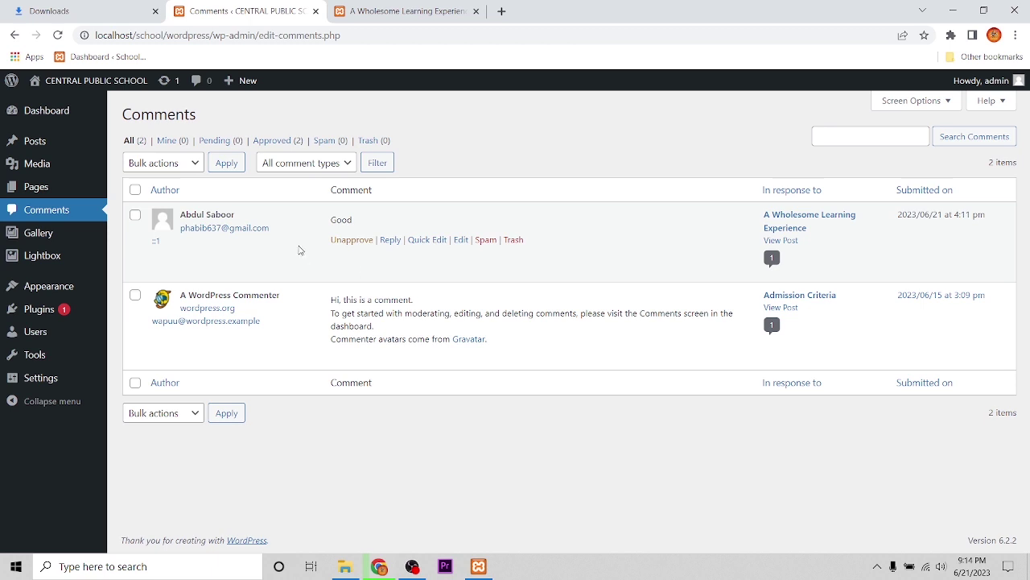
pyautogui.click(130, 141)
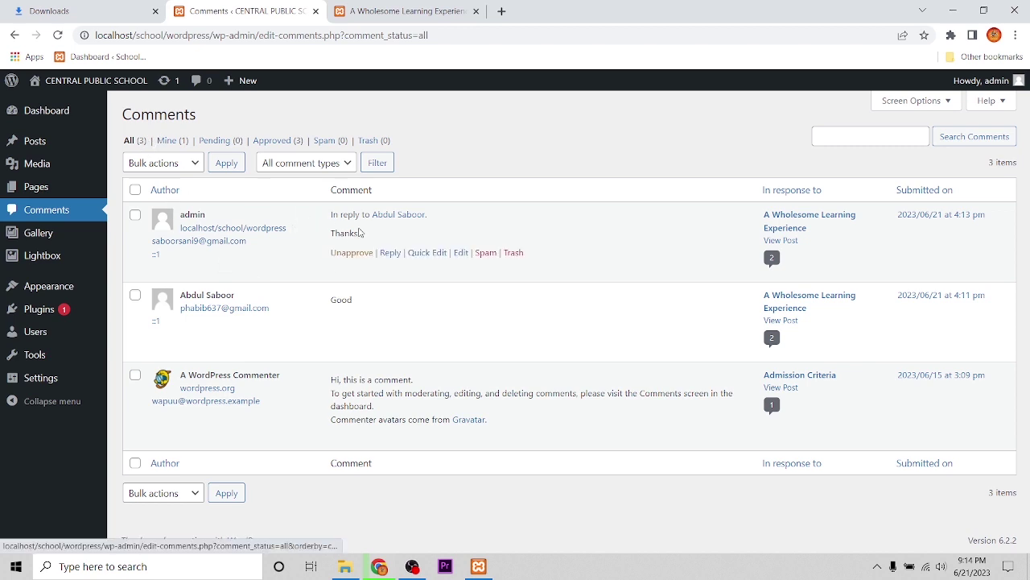
pyautogui.moveTo(218, 307)
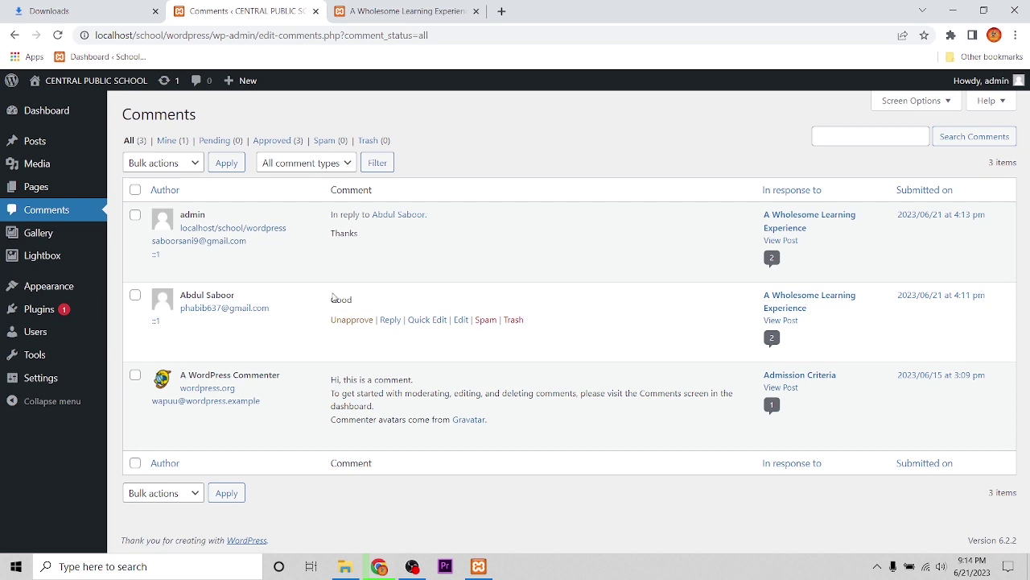
pyautogui.moveTo(169, 394)
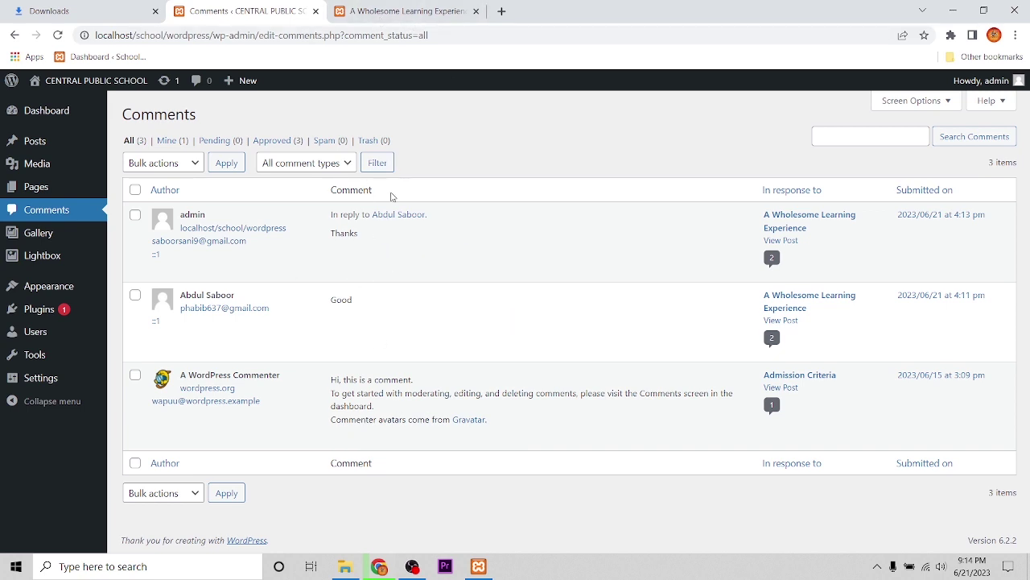
pyautogui.moveTo(386, 15)
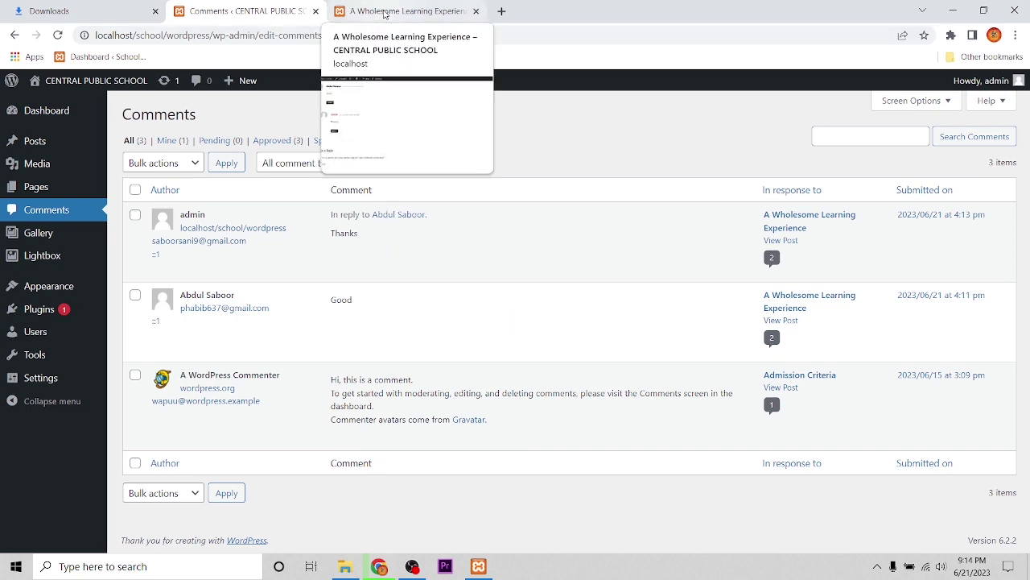